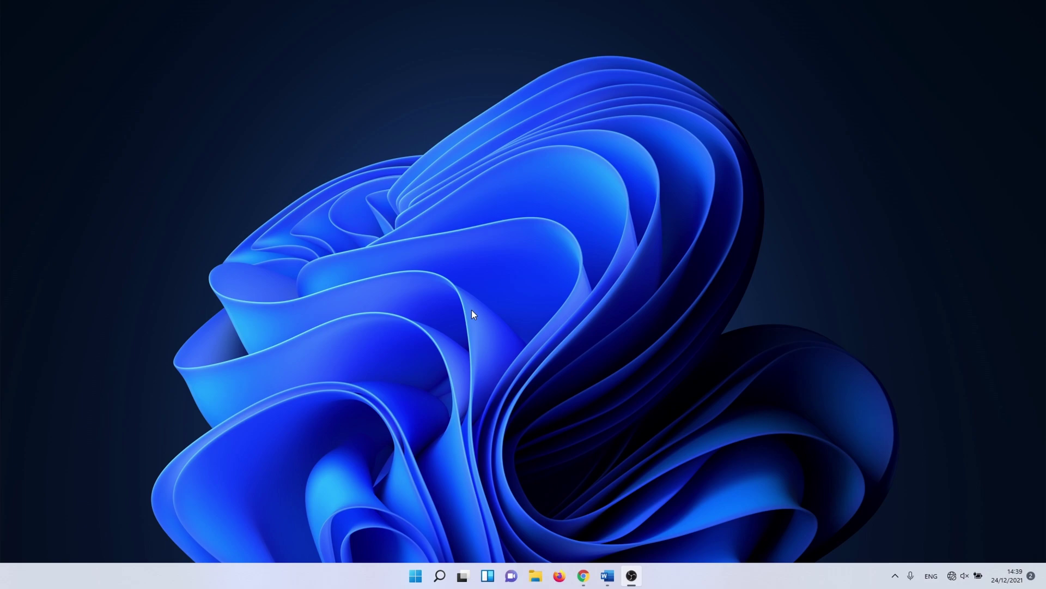
Search 'troubleshoot', open Troubleshoot settings and show the Other trouble-shooters list.
{"action": "left_click", "coordinate": [439, 580]}
{"action": "type", "text": "troubleshoot"}
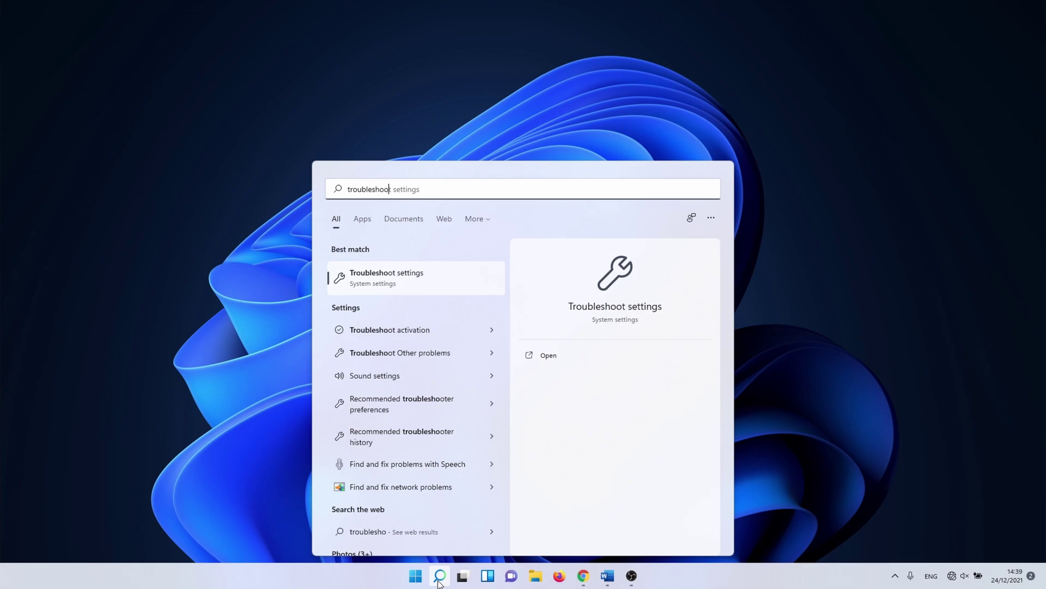
{"action": "left_click", "coordinate": [466, 267]}
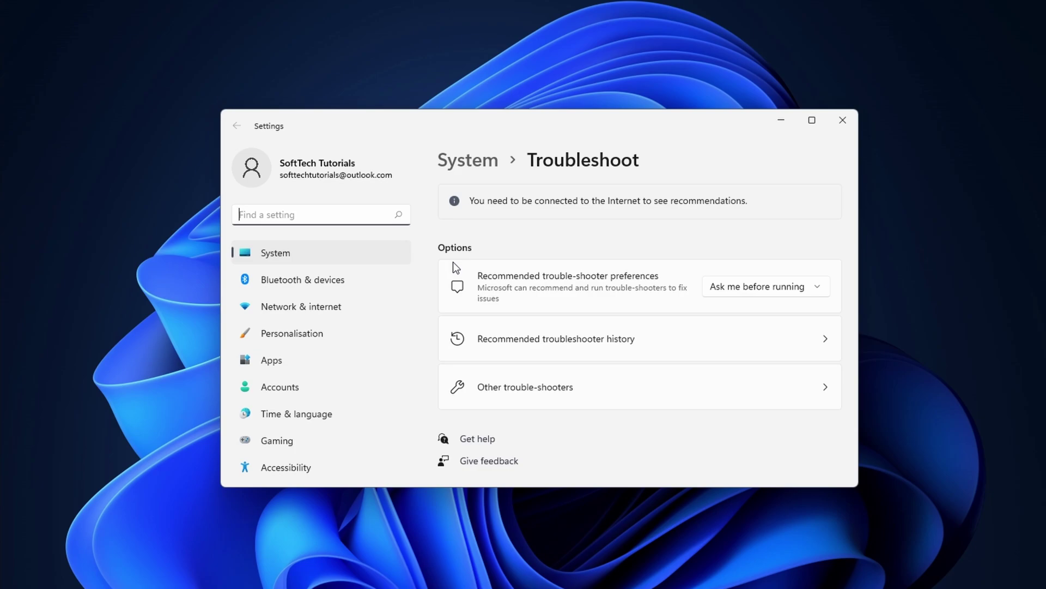
{"action": "left_click", "coordinate": [524, 388]}
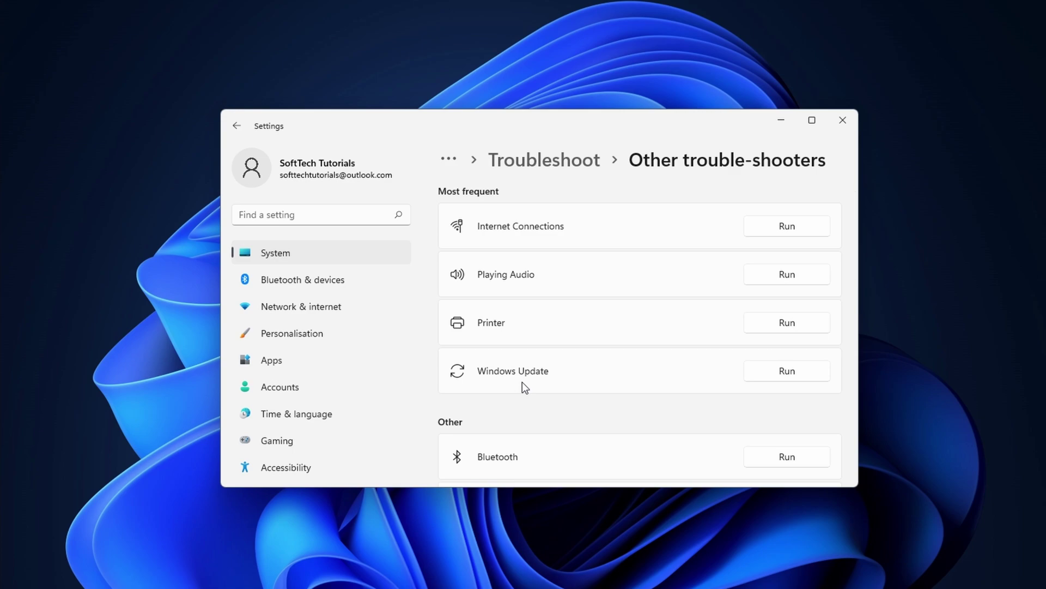
Run the Internet Connections troubleshooter, skipping the cable step and applying repairs as administrator.
{"action": "left_click", "coordinate": [774, 224]}
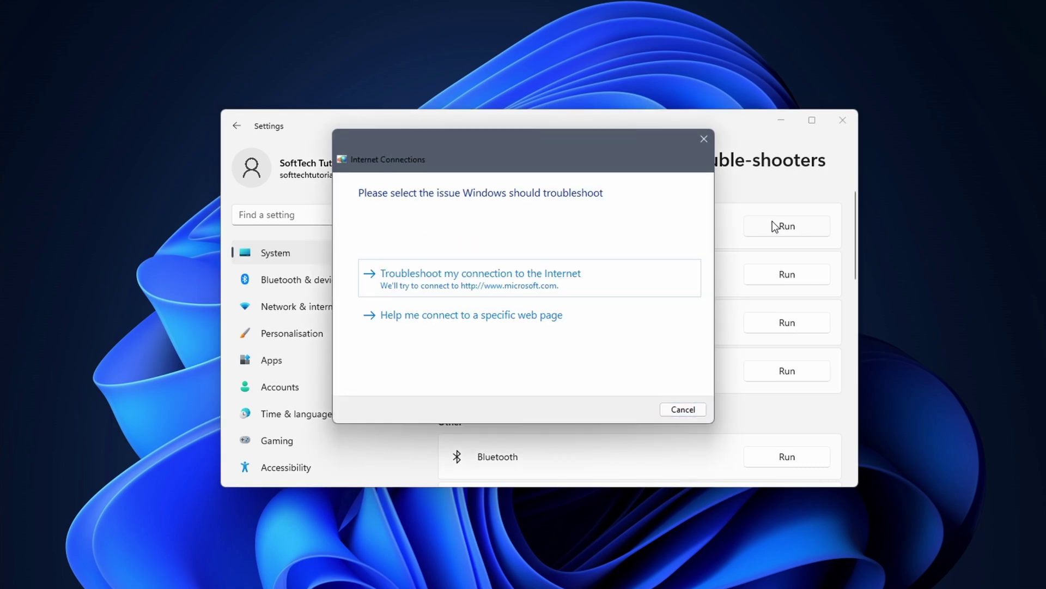
{"action": "left_click", "coordinate": [605, 281]}
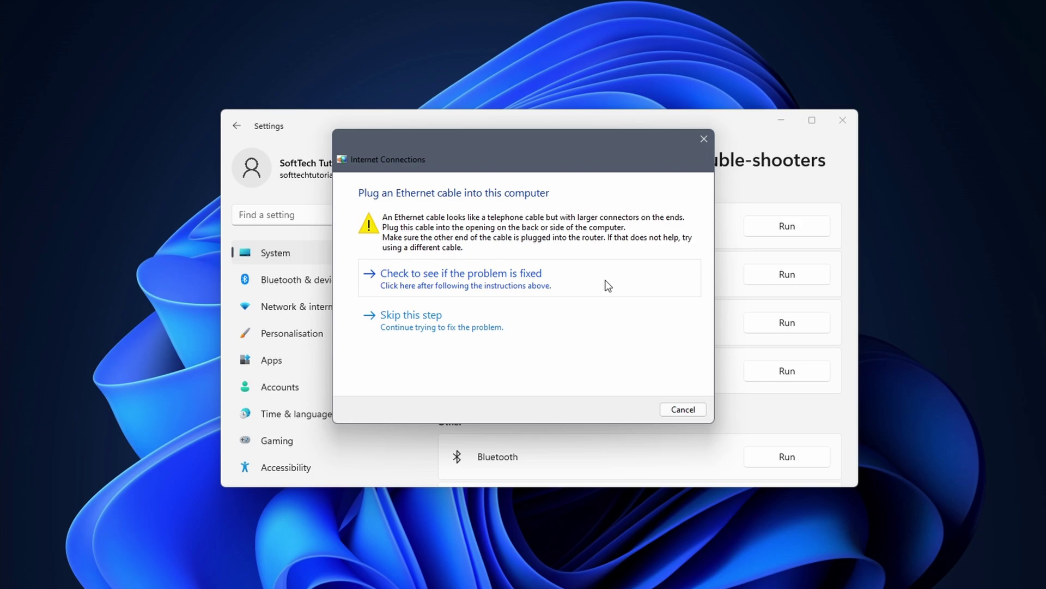
{"action": "left_click", "coordinate": [570, 315]}
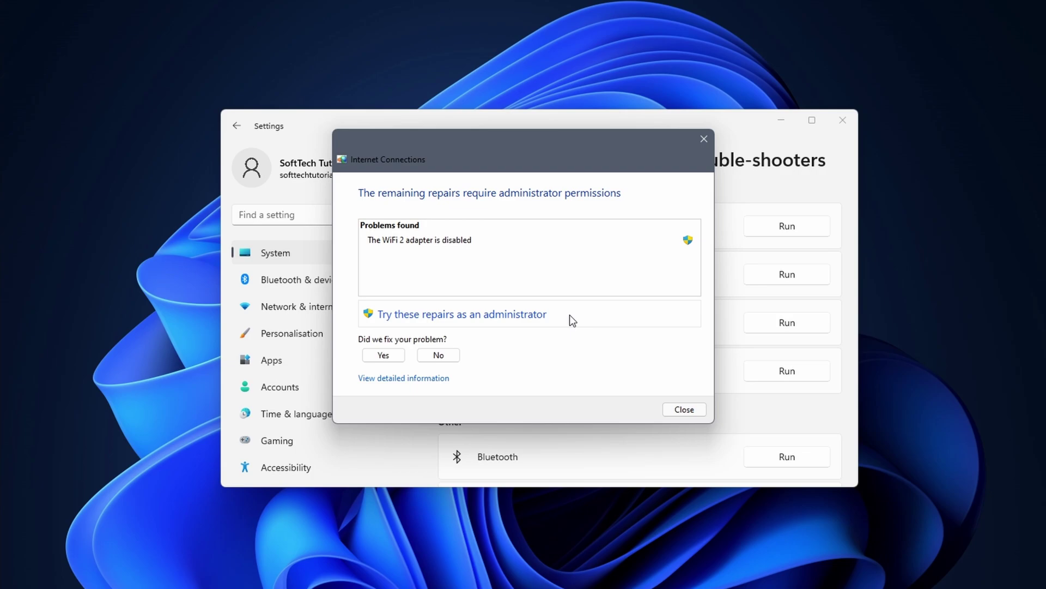
{"action": "left_click", "coordinate": [570, 315]}
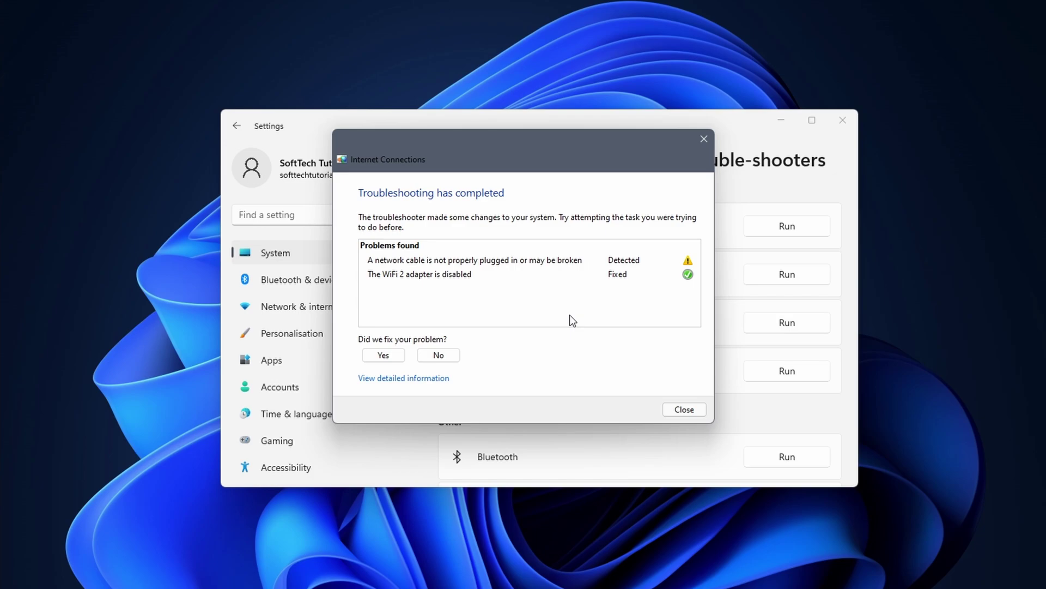
Close the finished troubleshooter and run the Network Adapter troubleshooter on all network adapters.
{"action": "left_click", "coordinate": [684, 410]}
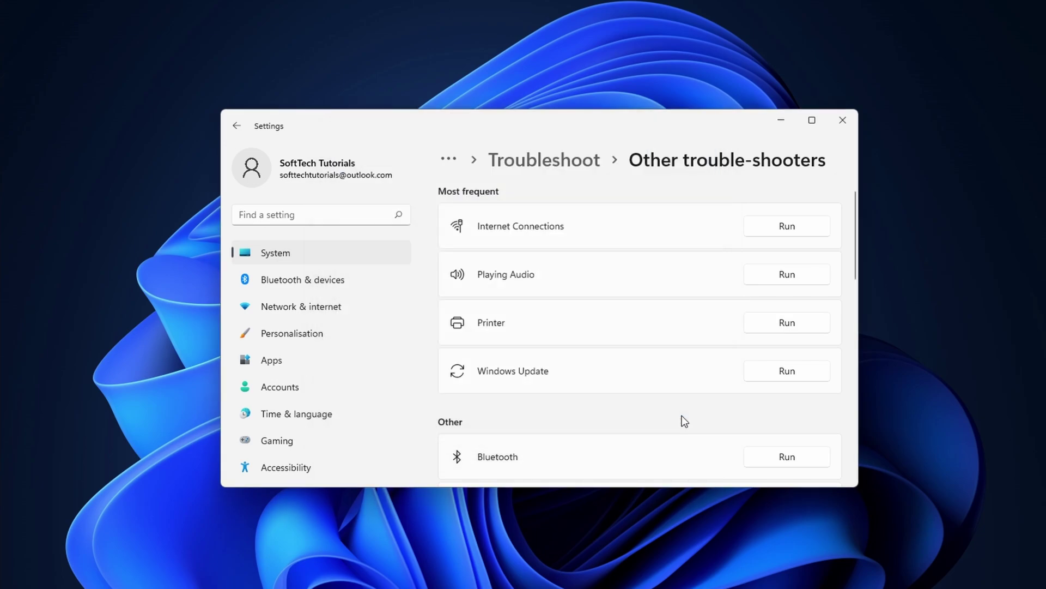
{"action": "scroll", "coordinate": [682, 415], "scroll_direction": "down", "scroll_amount": 5}
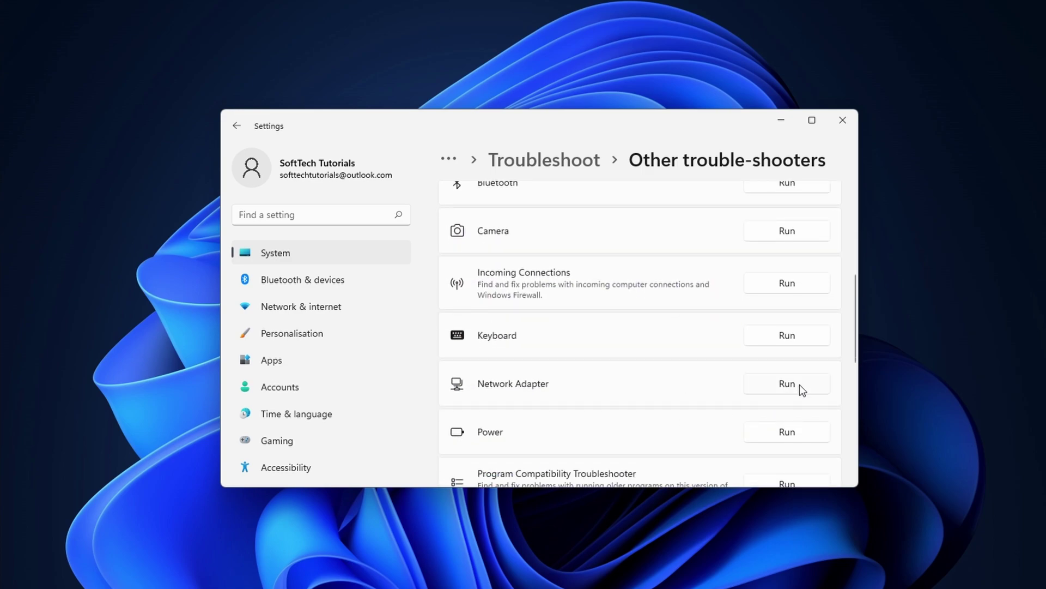
{"action": "left_click", "coordinate": [799, 384]}
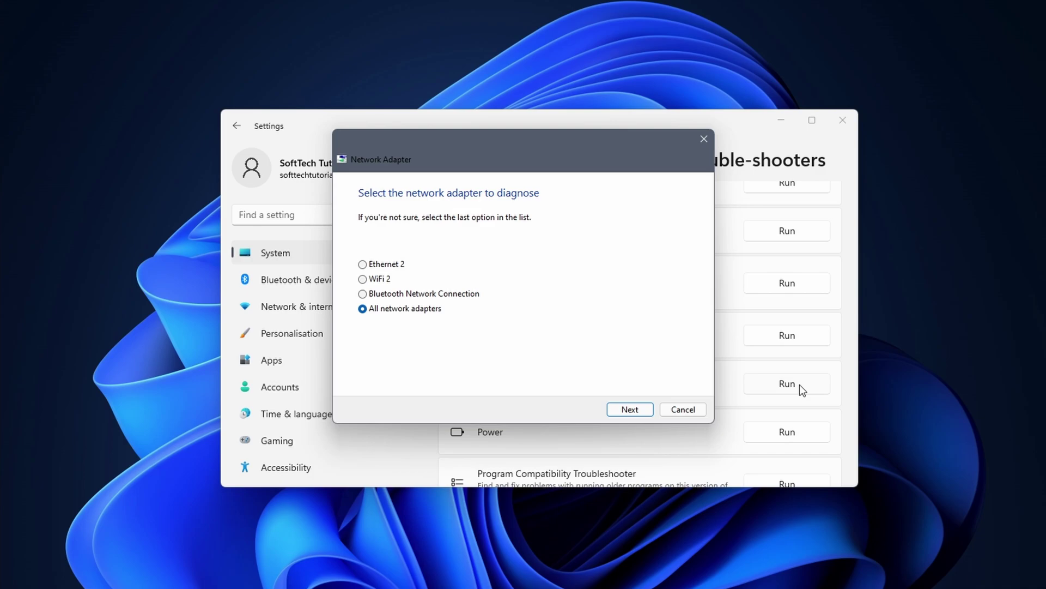
{"action": "left_click", "coordinate": [628, 409]}
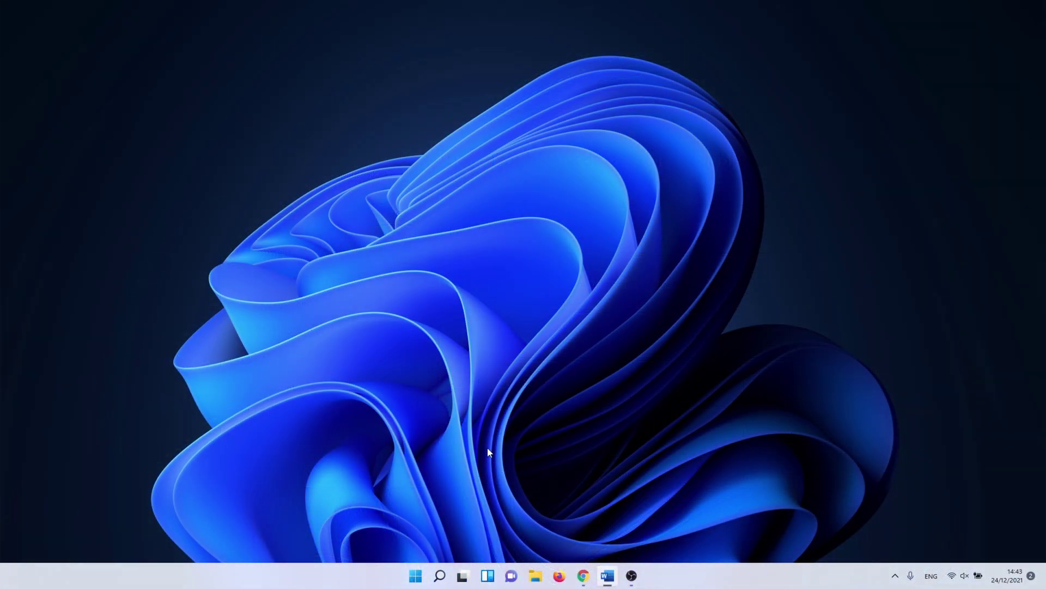
Reopen Settings at Network & internet > Advanced network settings in a maximized window.
{"action": "left_click", "coordinate": [442, 572]}
{"action": "type", "text": "settings"}
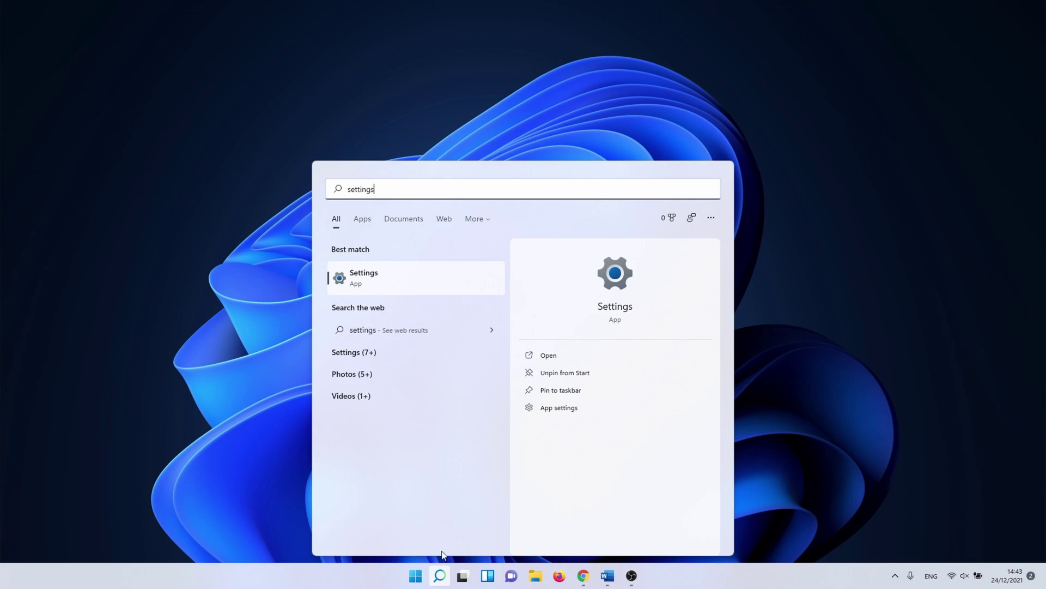
{"action": "left_click", "coordinate": [390, 289]}
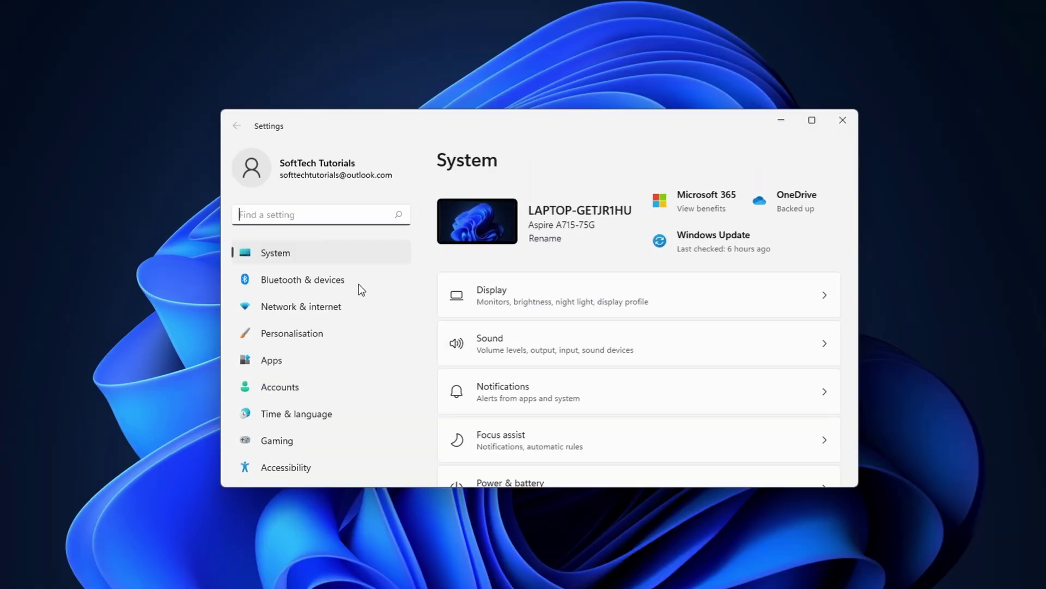
{"action": "left_click", "coordinate": [347, 308]}
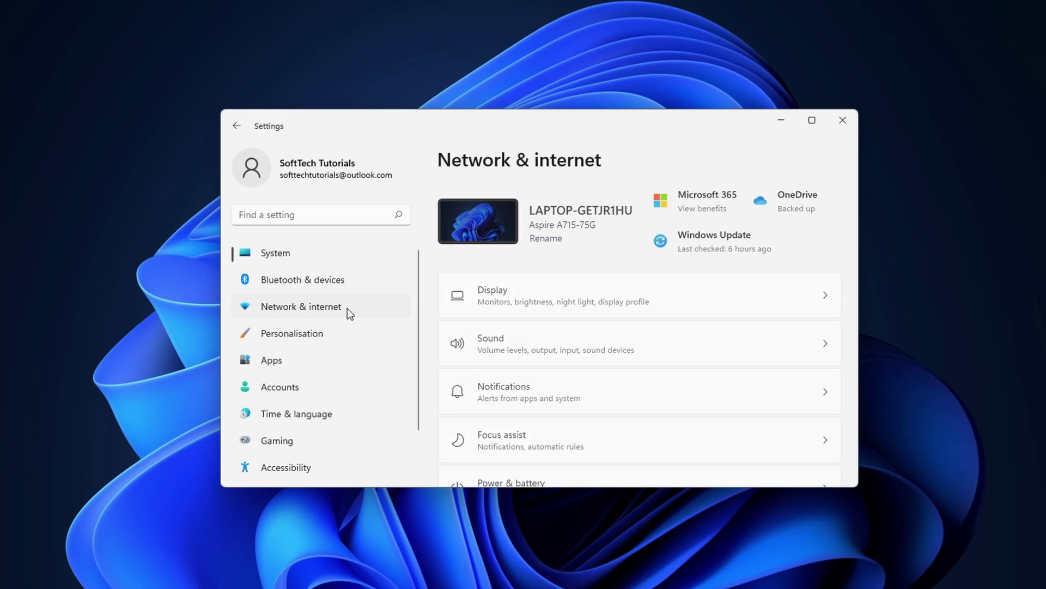
{"action": "scroll", "coordinate": [599, 371], "scroll_direction": "down", "scroll_amount": 3}
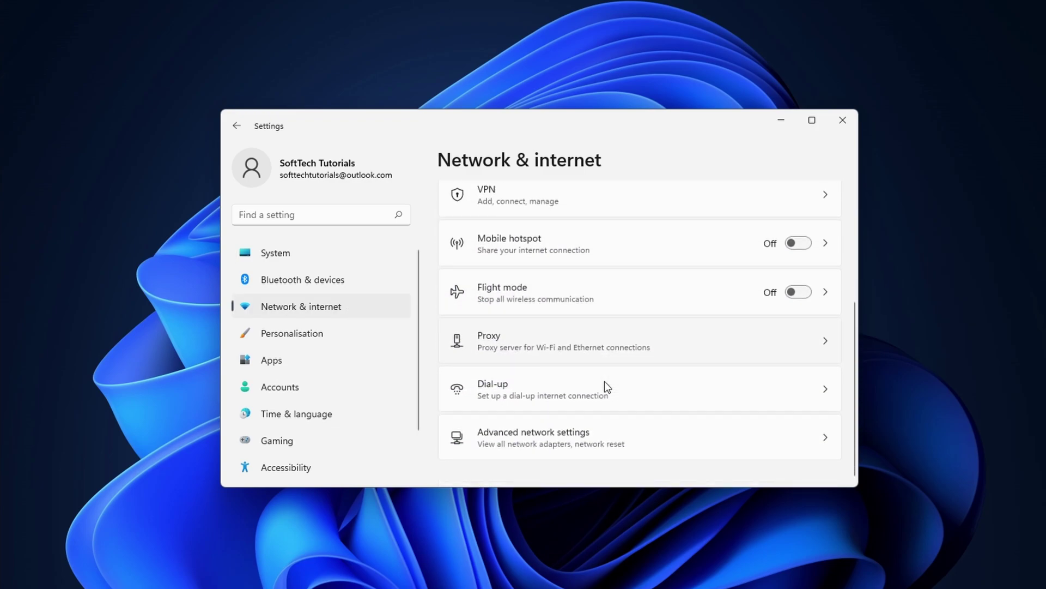
{"action": "left_click", "coordinate": [589, 430]}
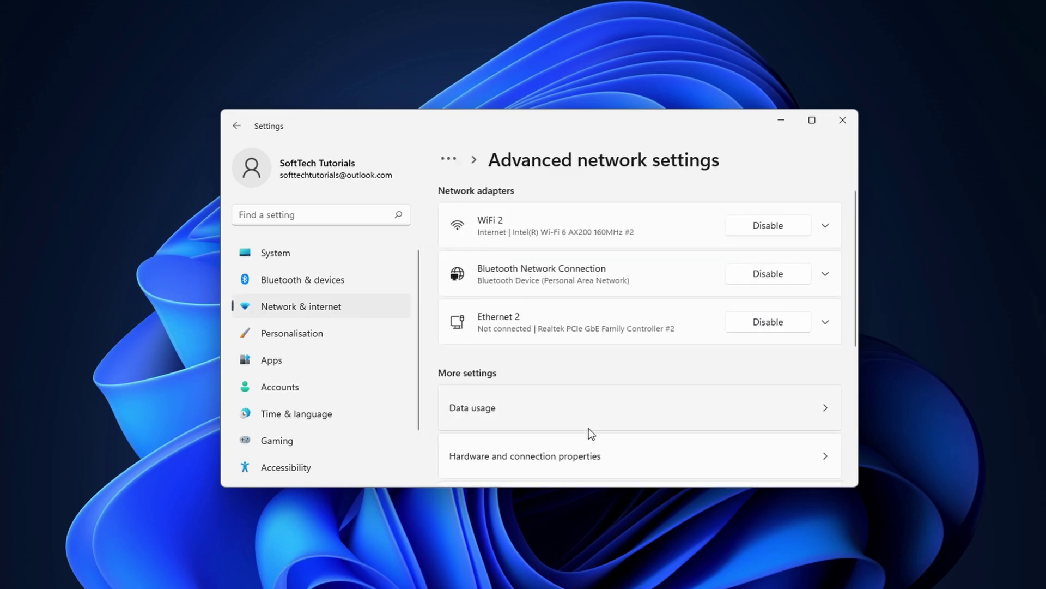
{"action": "left_click", "coordinate": [810, 119]}
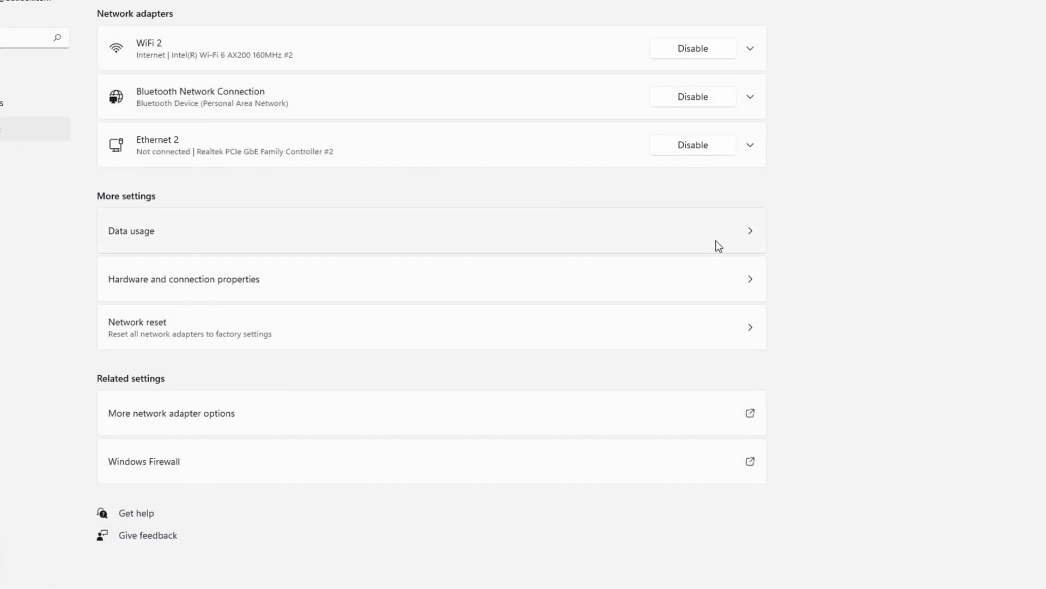
Open More network adapter options, then disable and re-enable the WiFi 2 adapter.
{"action": "left_click", "coordinate": [589, 415]}
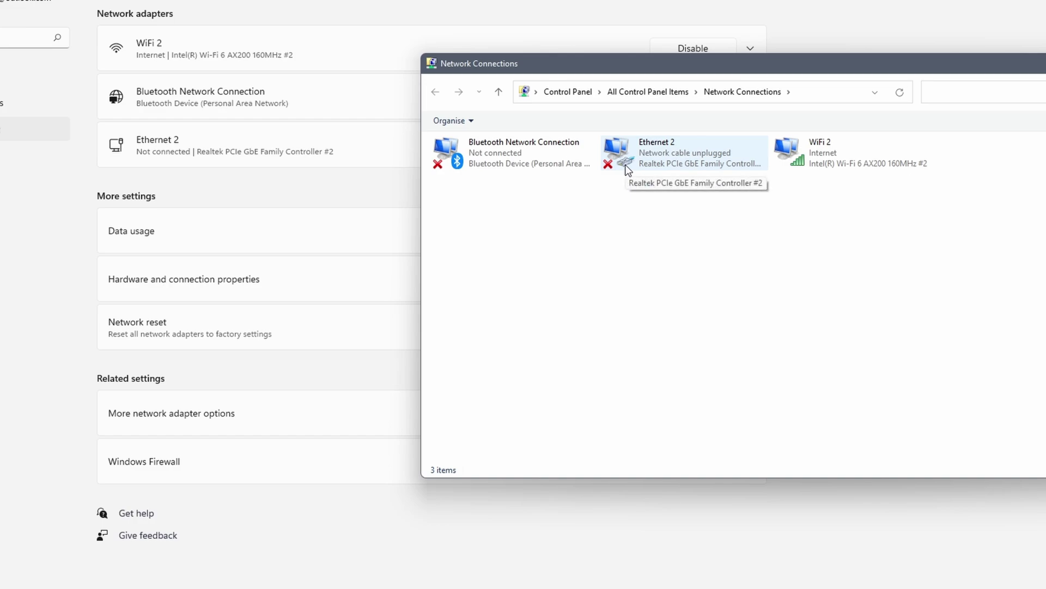
{"action": "right_click", "coordinate": [819, 161]}
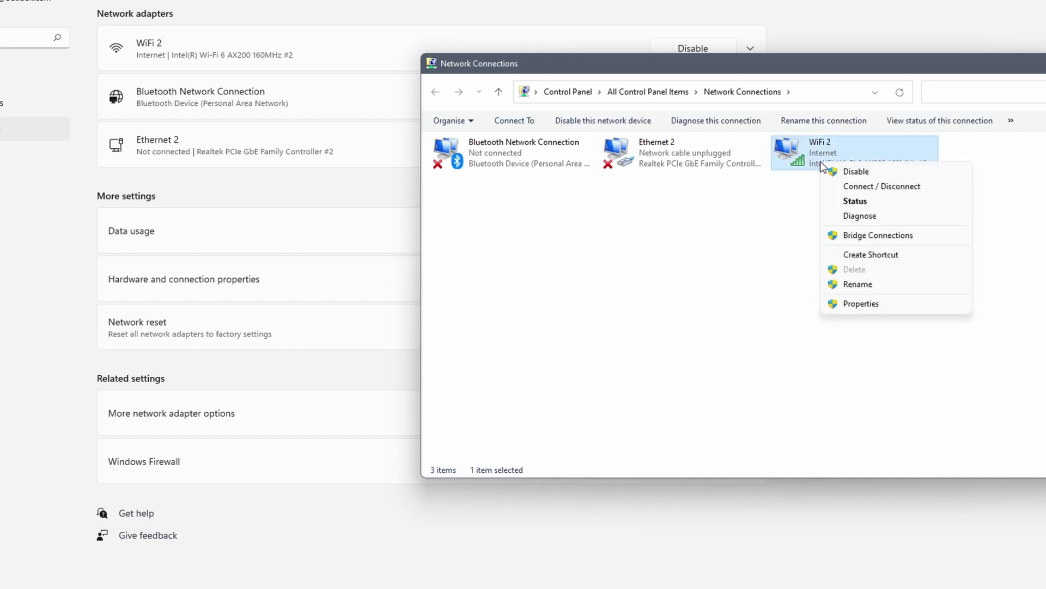
{"action": "left_click", "coordinate": [852, 162]}
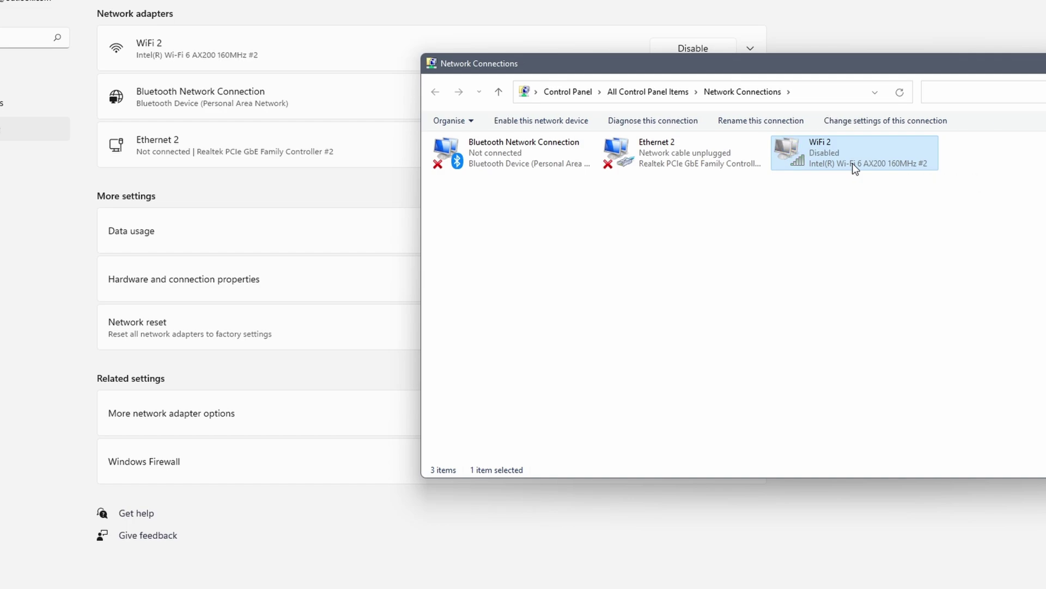
{"action": "right_click", "coordinate": [853, 162]}
{"action": "left_click", "coordinate": [877, 173]}
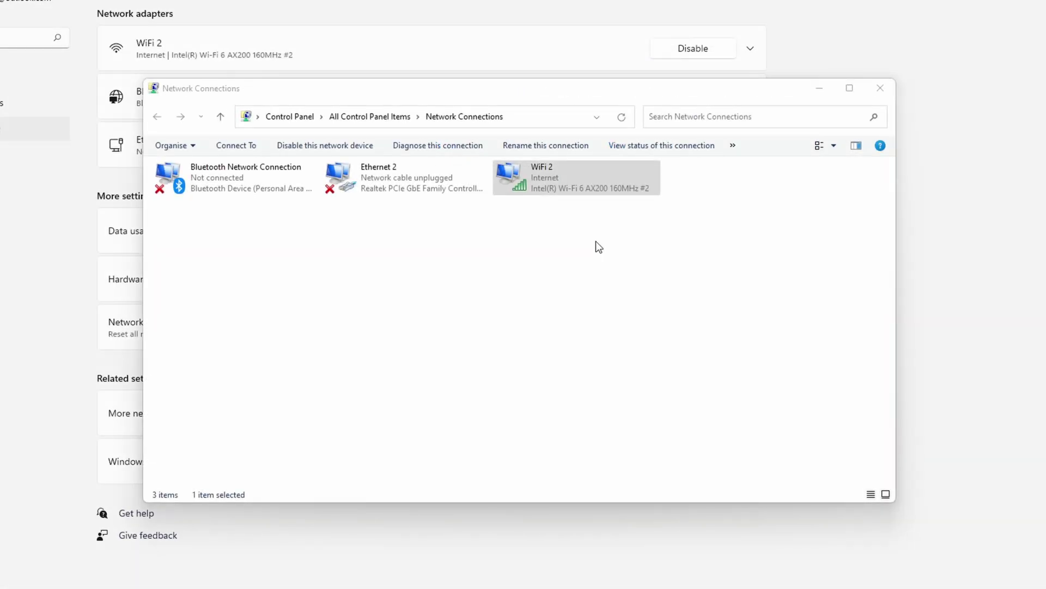
Open WiFi 2 Properties and its Internet Protocol Version 4 (TCP/IPv4) settings.
{"action": "right_click", "coordinate": [570, 171]}
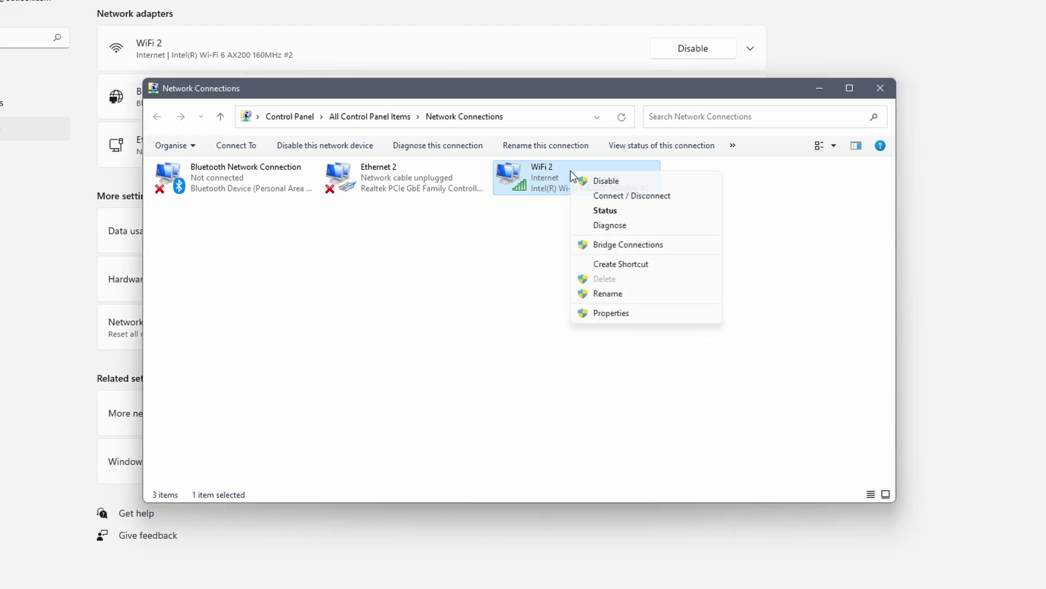
{"action": "left_click", "coordinate": [619, 313]}
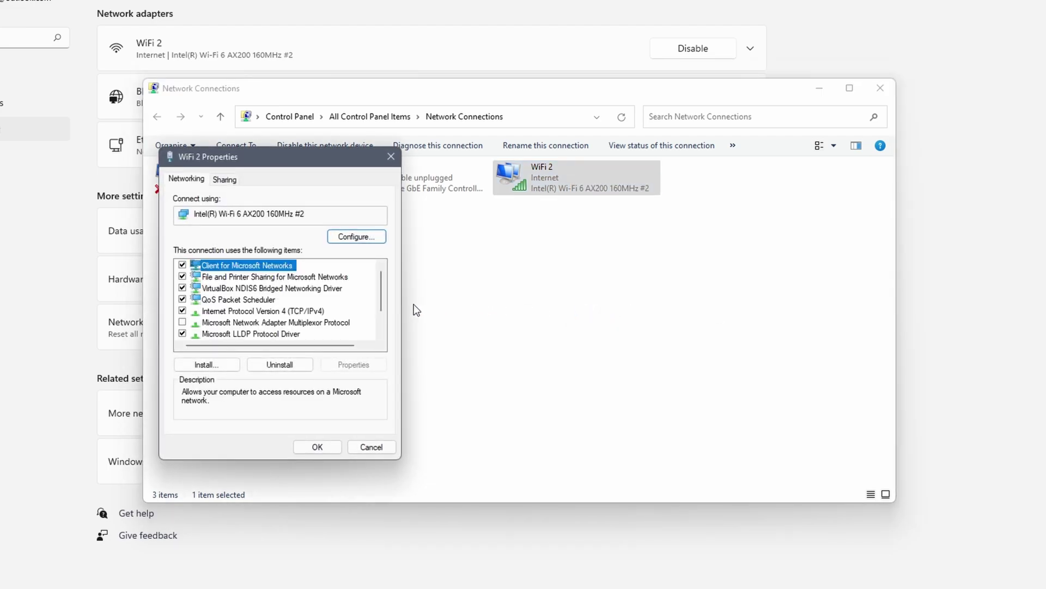
{"action": "left_click", "coordinate": [276, 311]}
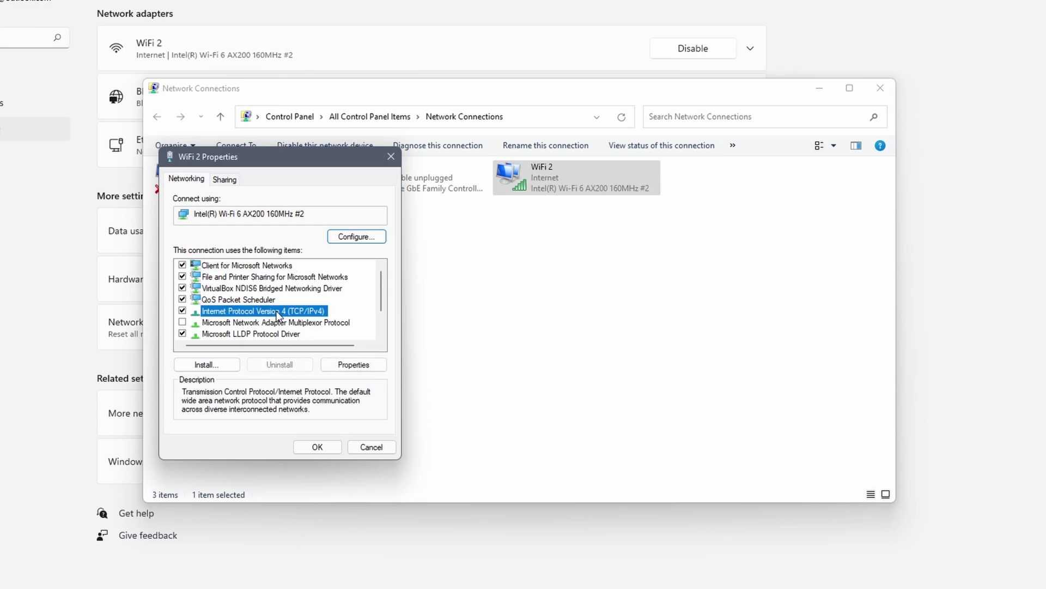
{"action": "double_click", "coordinate": [276, 311]}
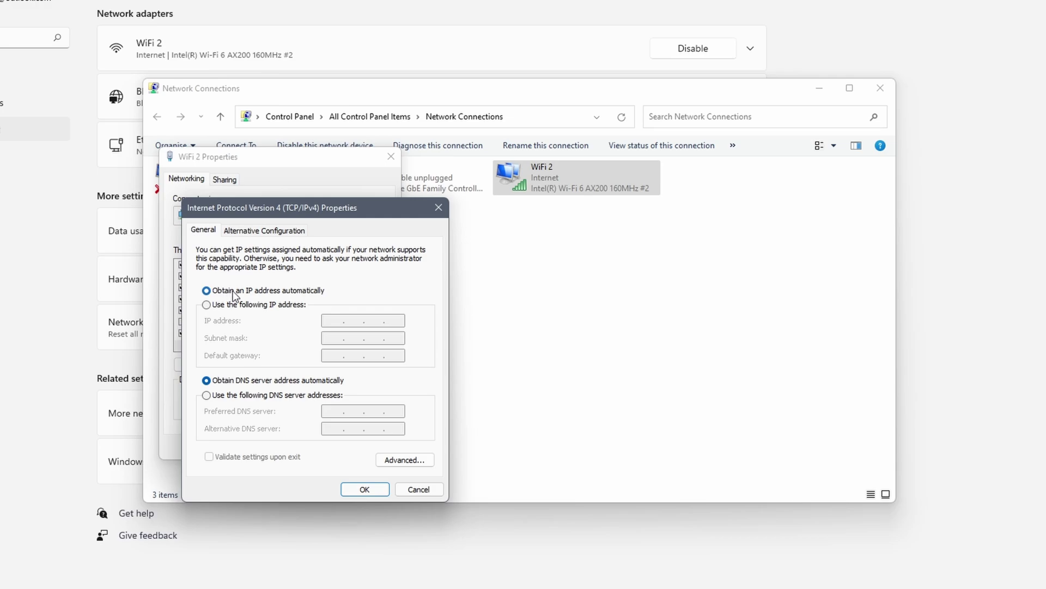
Switch to manual DNS server addresses and enter 8.8.8.8 as the preferred DNS server.
{"action": "left_click", "coordinate": [228, 400]}
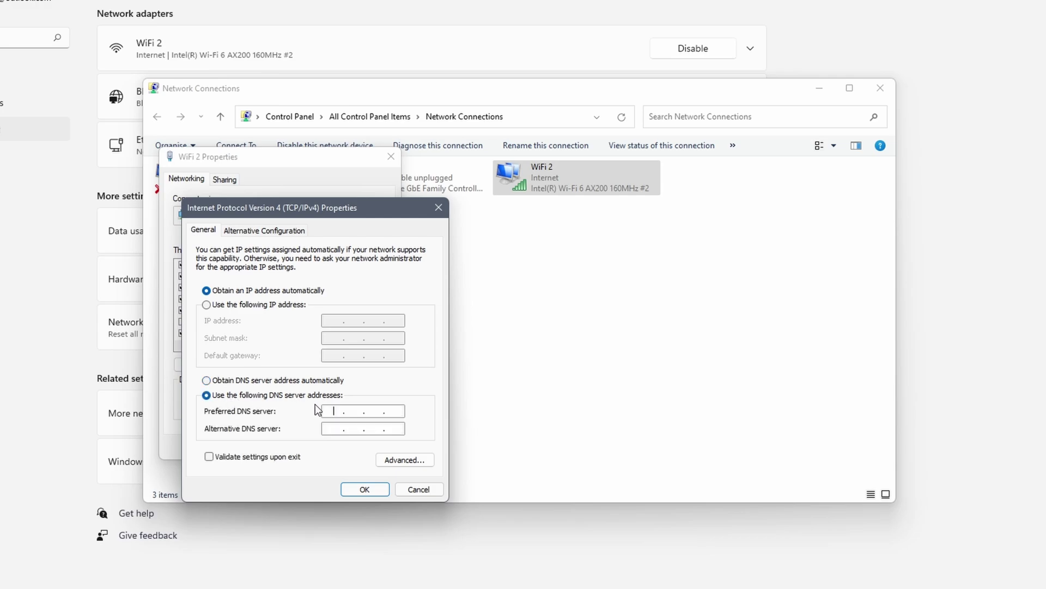
{"action": "type", "text": "8.8.8.8"}
Save the 8.8.8.8 DNS setting and disable IPv4 on the WiFi 2 connection.
{"action": "left_click", "coordinate": [365, 491]}
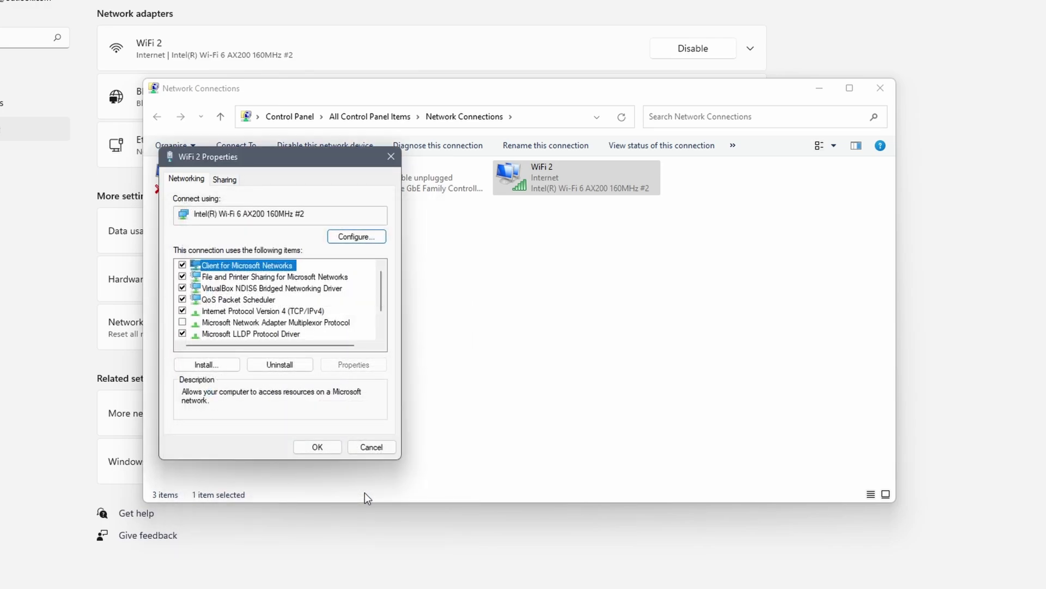
{"action": "left_click", "coordinate": [182, 311]}
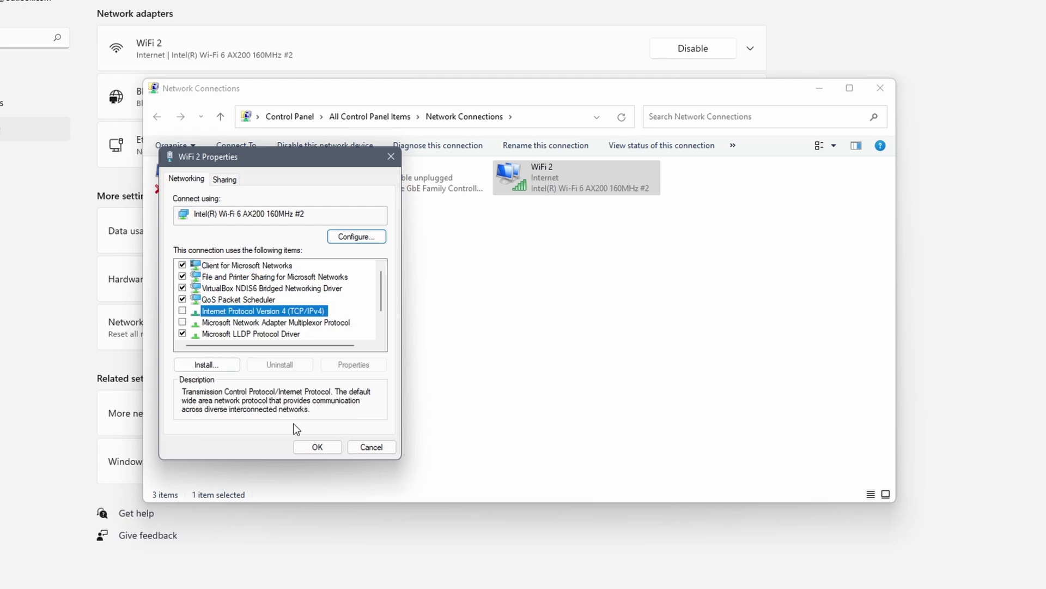
{"action": "left_click", "coordinate": [308, 447]}
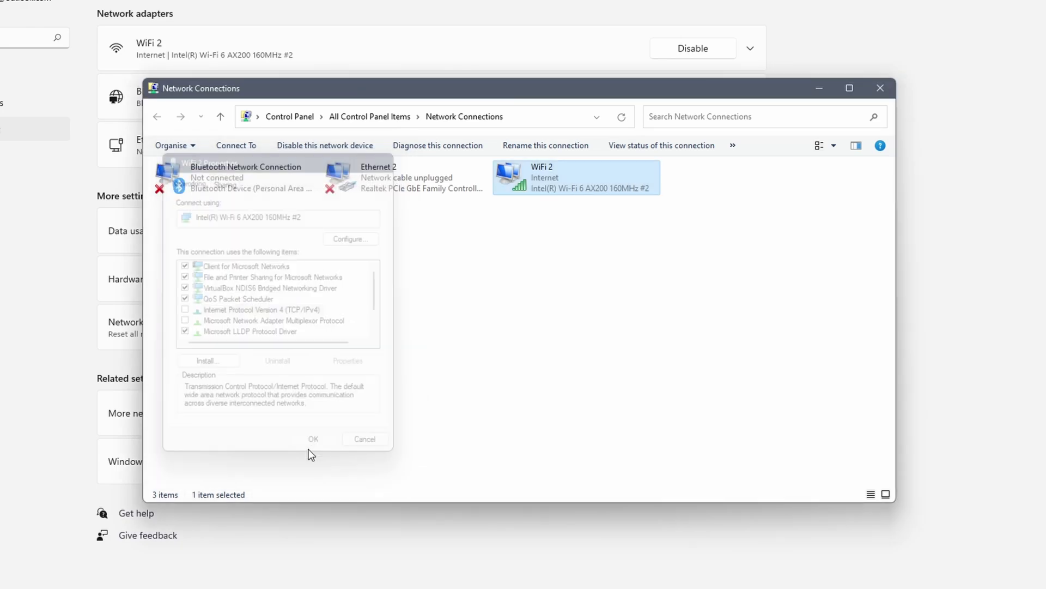
Reopen WiFi 2 Properties and re-enable Internet Protocol Version 4.
{"action": "right_click", "coordinate": [521, 193]}
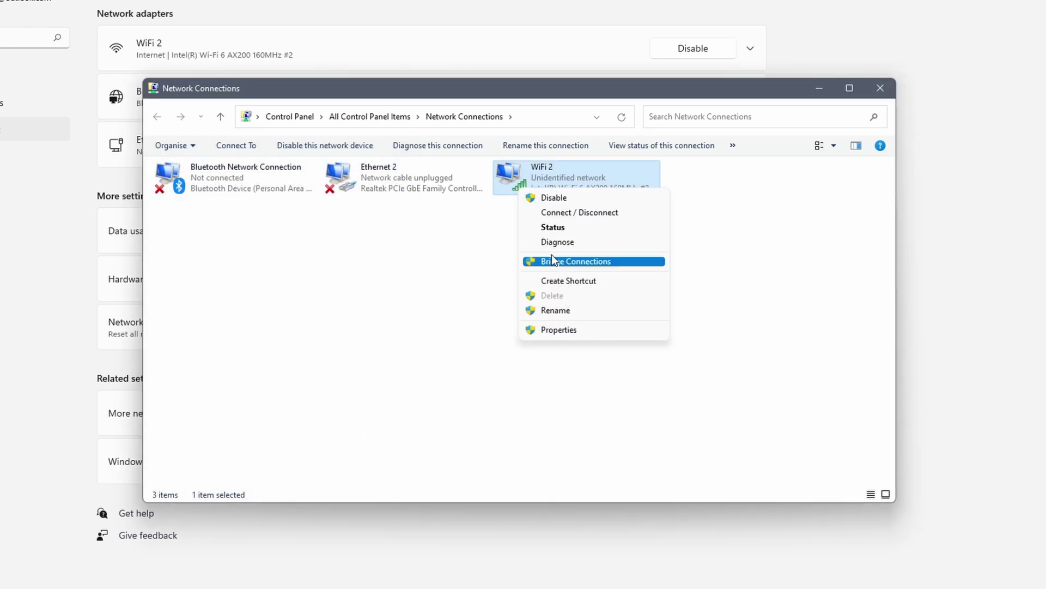
{"action": "left_click", "coordinate": [558, 330]}
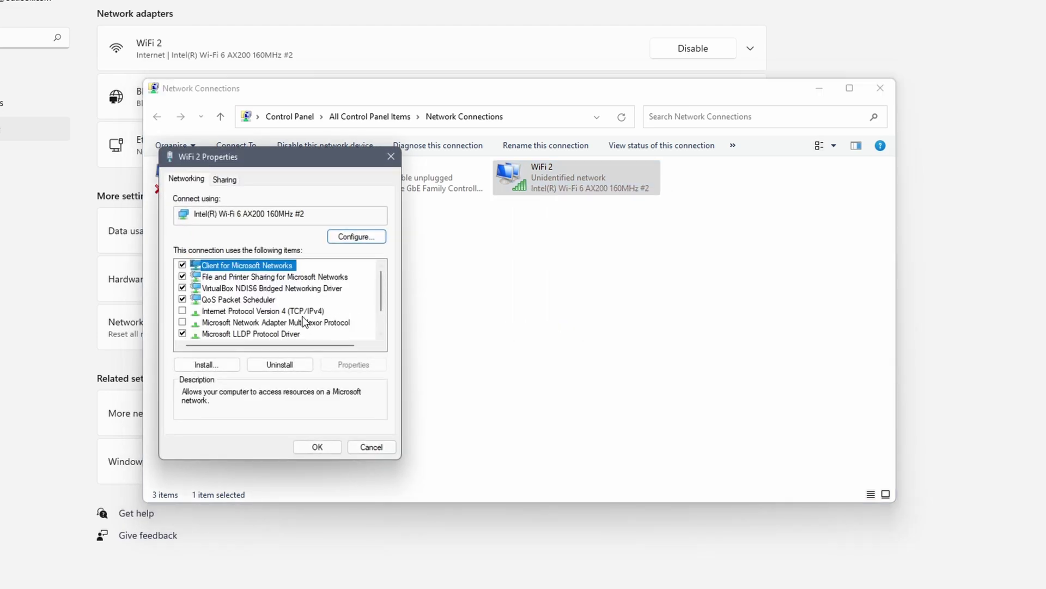
{"action": "left_click", "coordinate": [278, 313]}
{"action": "left_click", "coordinate": [182, 311]}
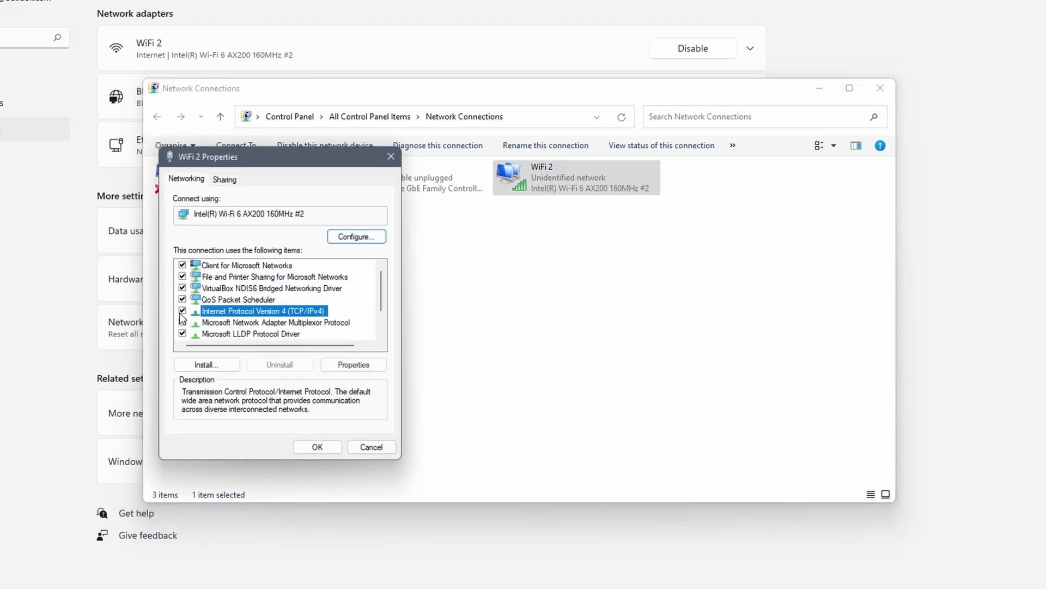
{"action": "left_click", "coordinate": [304, 448]}
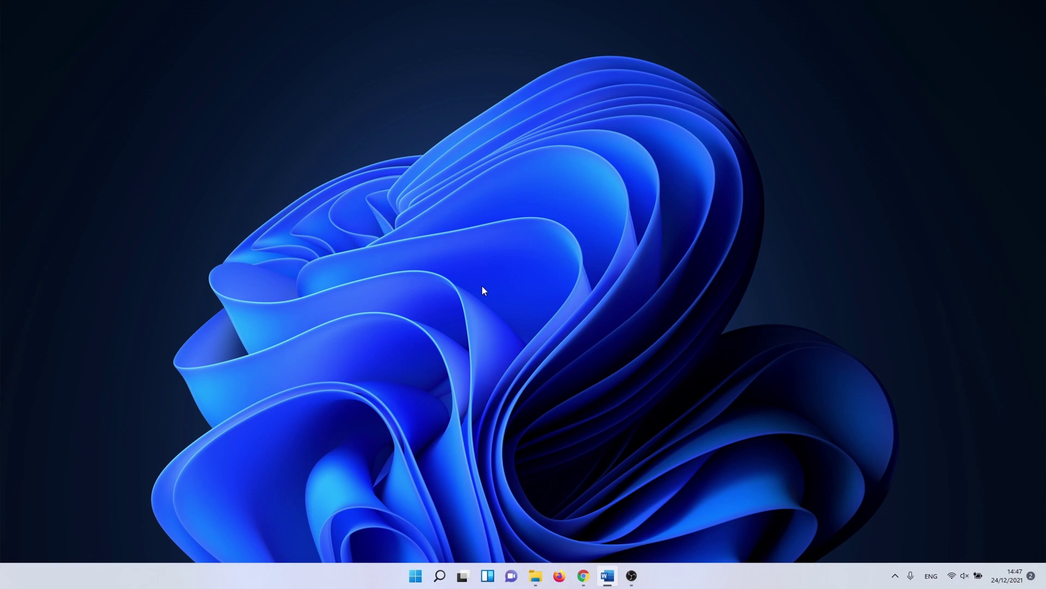
Launch Command Prompt as administrator and run ipconfig /flushdns.
{"action": "left_click", "coordinate": [430, 577]}
{"action": "type", "text": "cmd"}
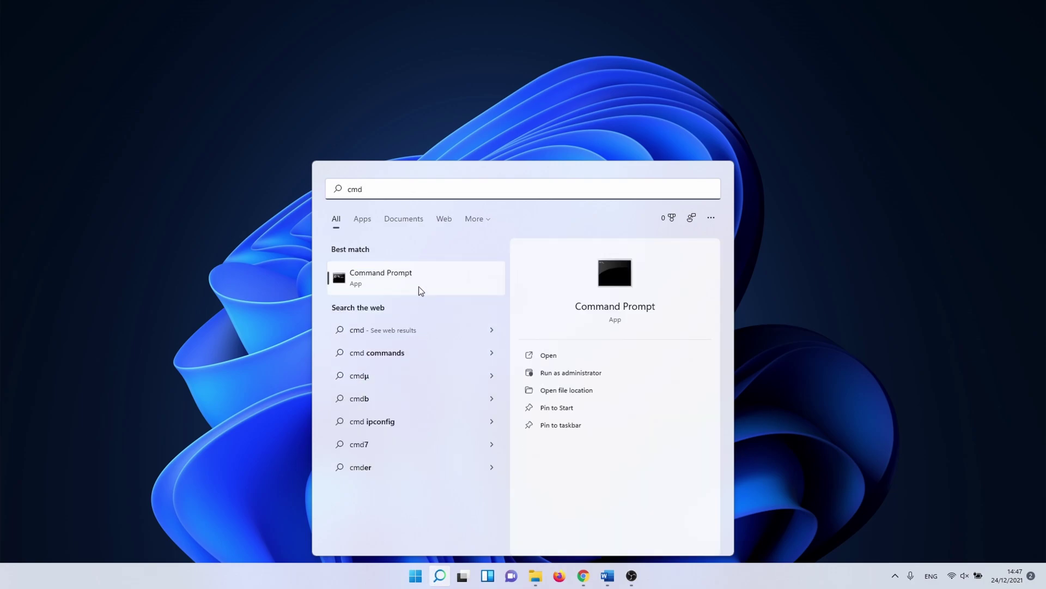
{"action": "right_click", "coordinate": [418, 284]}
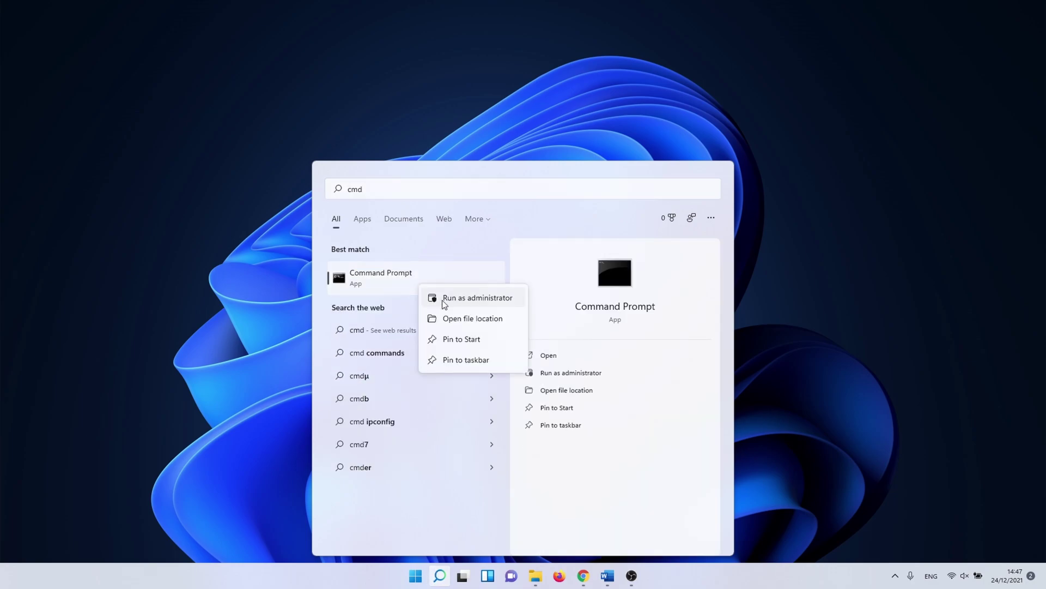
{"action": "left_click", "coordinate": [444, 300]}
{"action": "left_click_drag", "start_coordinate": [394, 94], "coordinate": [496, 148]}
{"action": "type", "text": "i"}
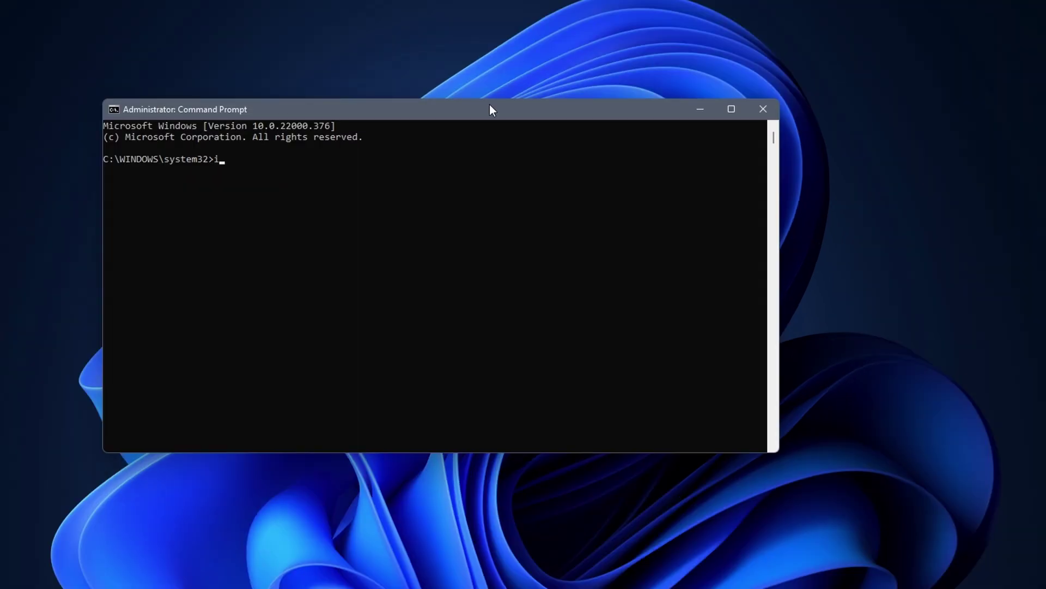
{"action": "type", "text": "pconfig"}
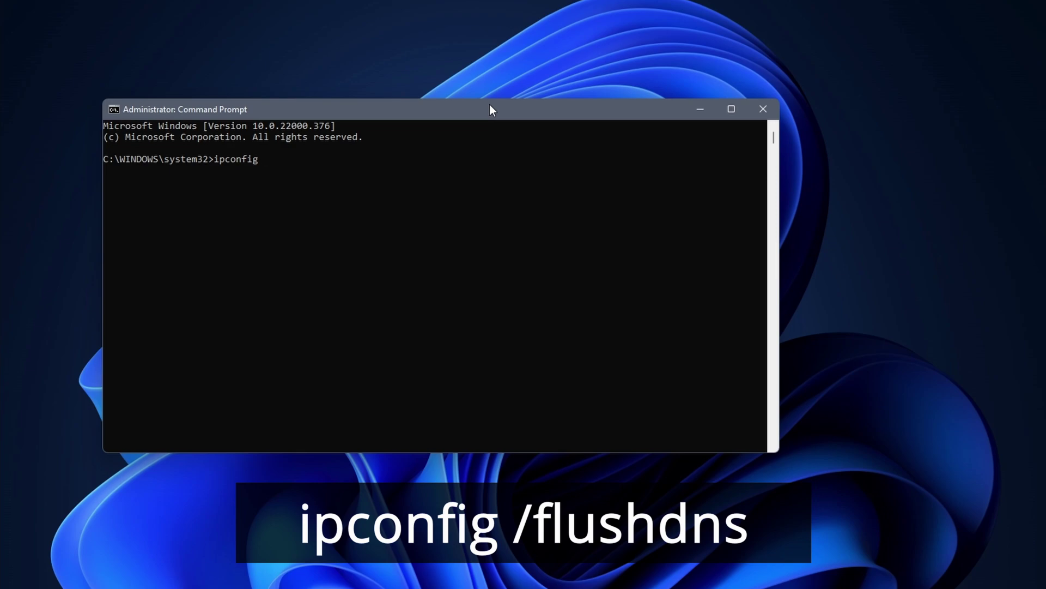
{"action": "type", "text": " /flushdns"}
{"action": "key", "text": "Return"}
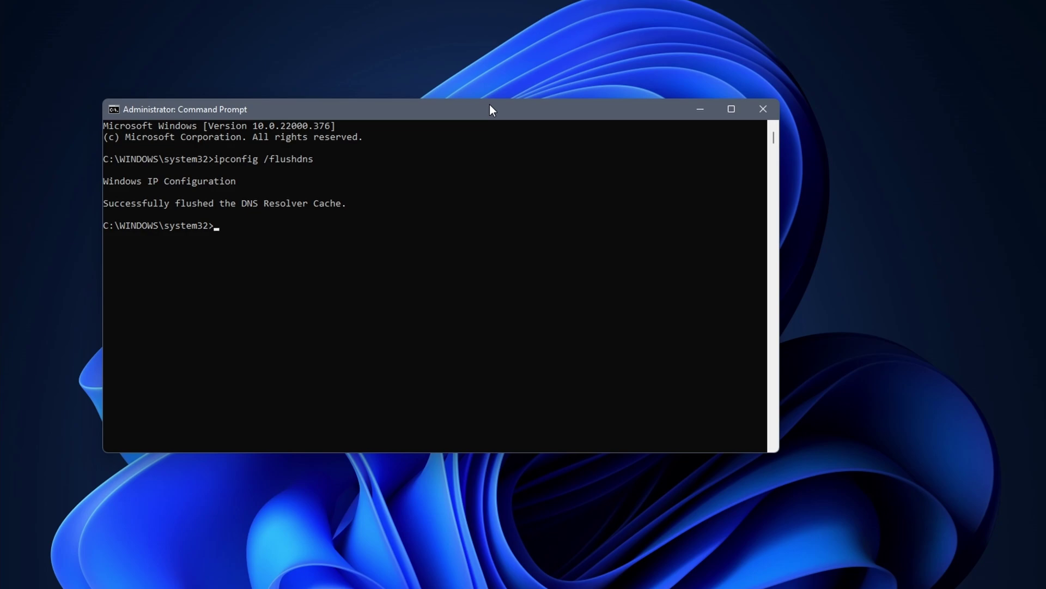
Run ipconfig /release followed by ipconfig /renew to get a fresh IP address.
{"action": "type", "text": "pconfig /release"}
{"action": "key", "text": "Return"}
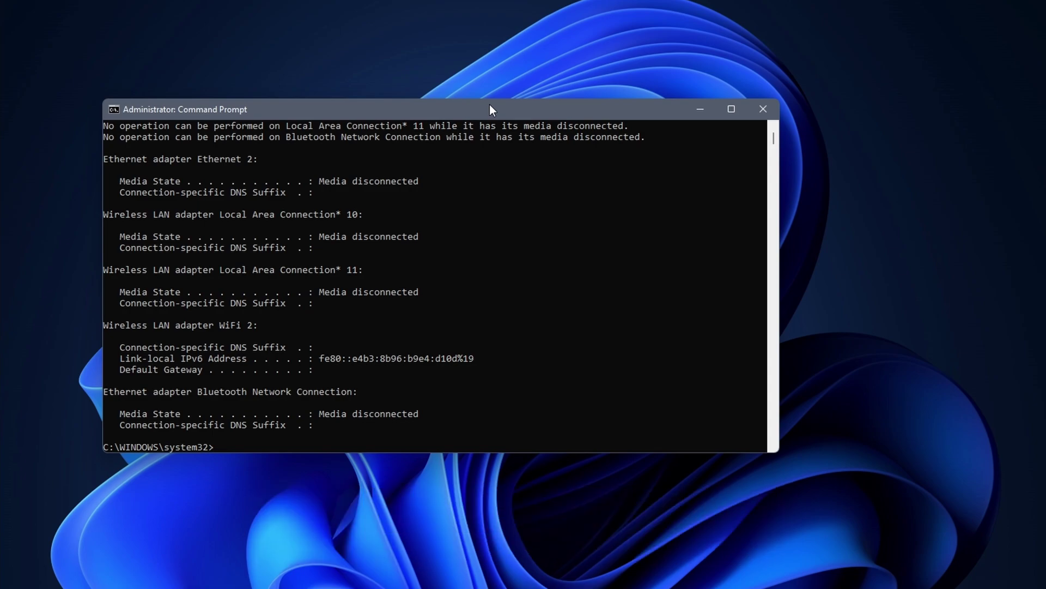
{"action": "type", "text": "ipconfig"}
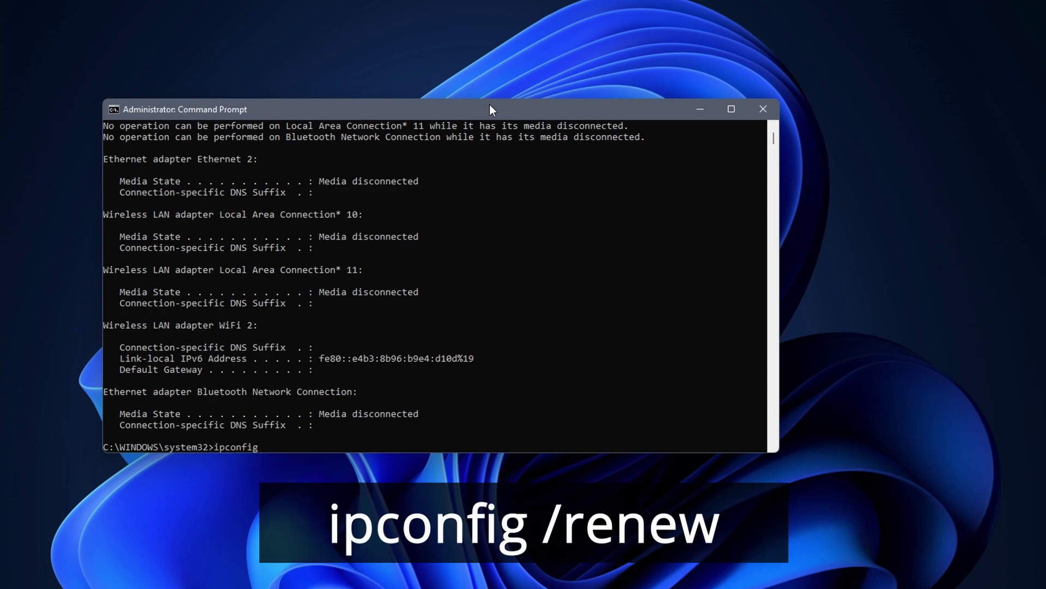
{"action": "type", "text": " /renew"}
{"action": "key", "text": "Return"}
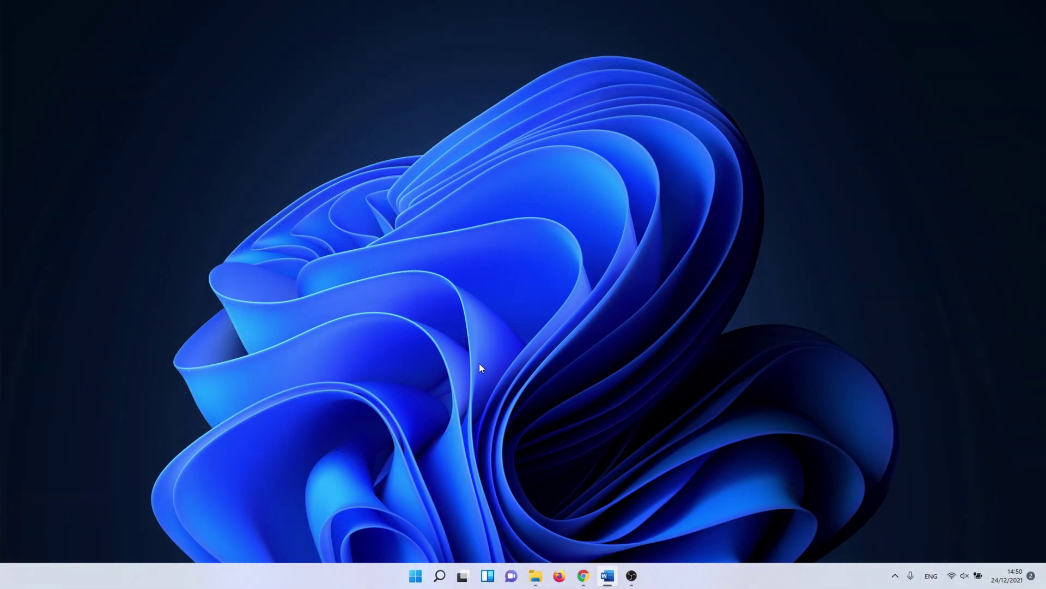
Launch Settings from search and choose Reset now under Network & internet > Advanced network settings > Network reset.
{"action": "left_click", "coordinate": [440, 575]}
{"action": "type", "text": "settings"}
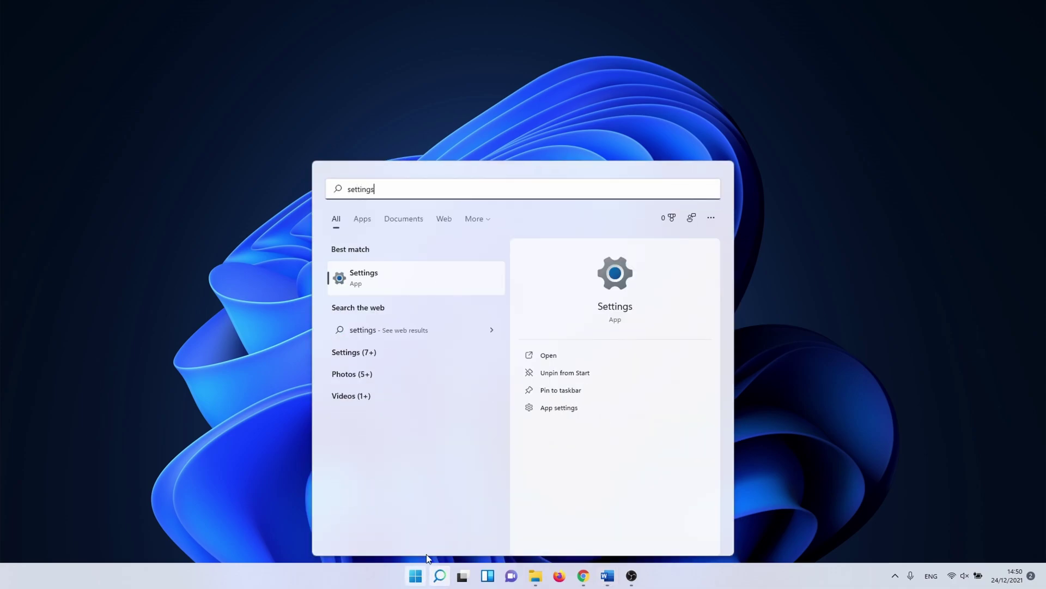
{"action": "left_click", "coordinate": [455, 278]}
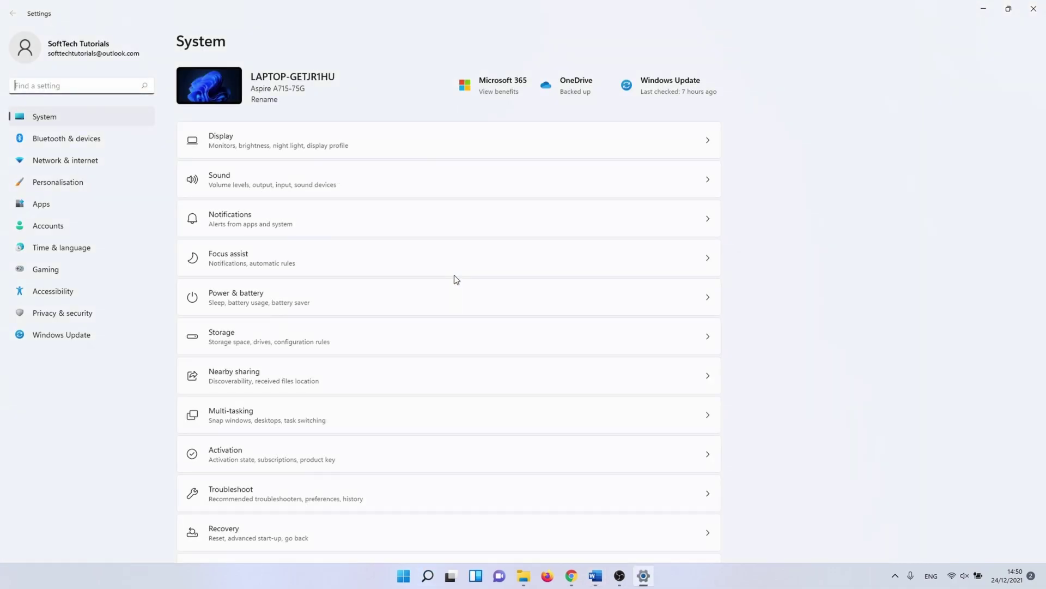
{"action": "left_click", "coordinate": [80, 159]}
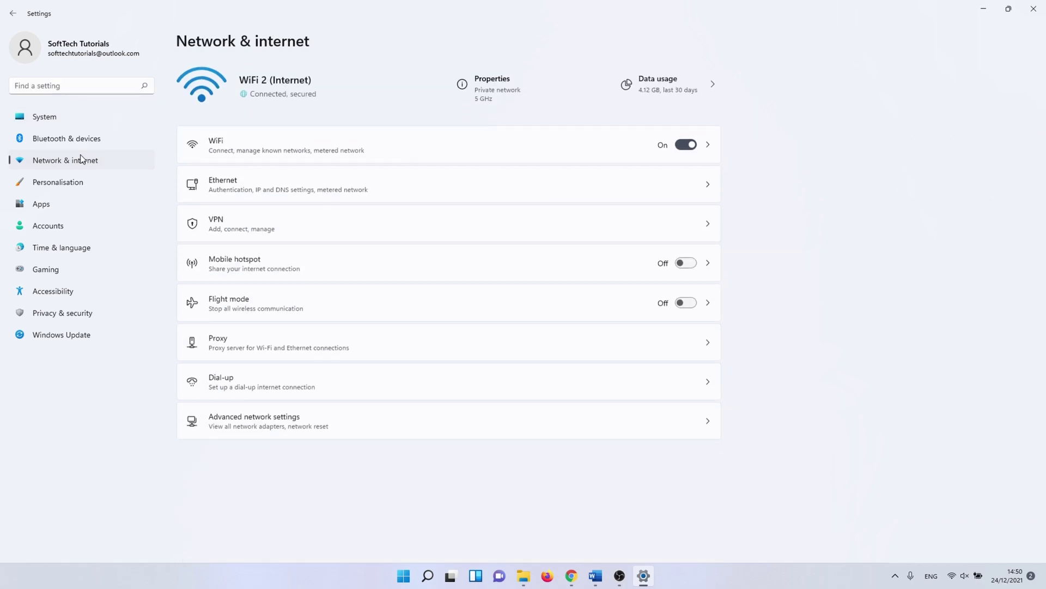
{"action": "left_click", "coordinate": [297, 432]}
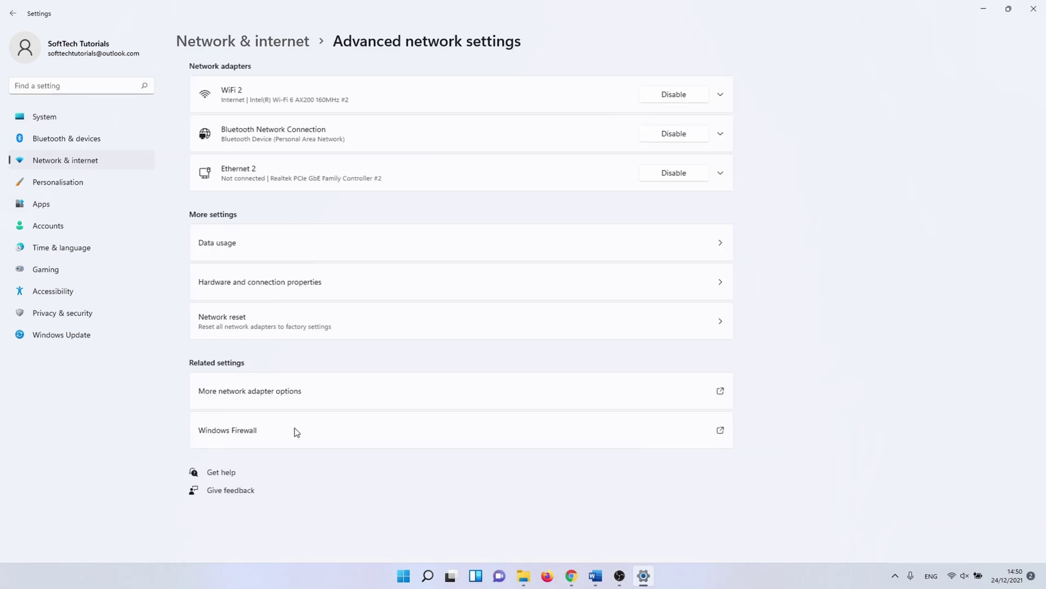
{"action": "left_click", "coordinate": [304, 333]}
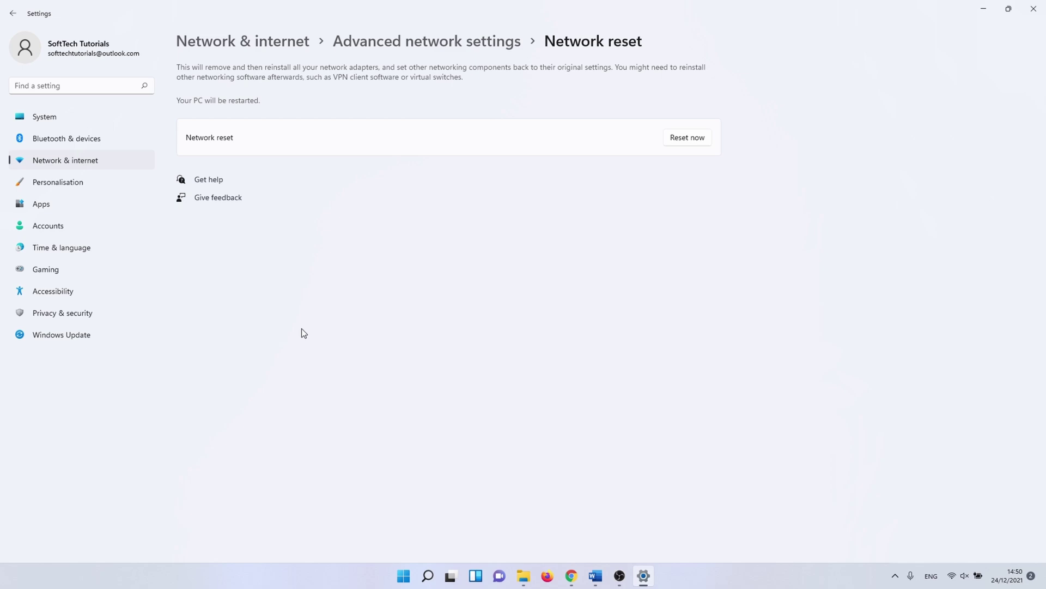
{"action": "left_click", "coordinate": [670, 139]}
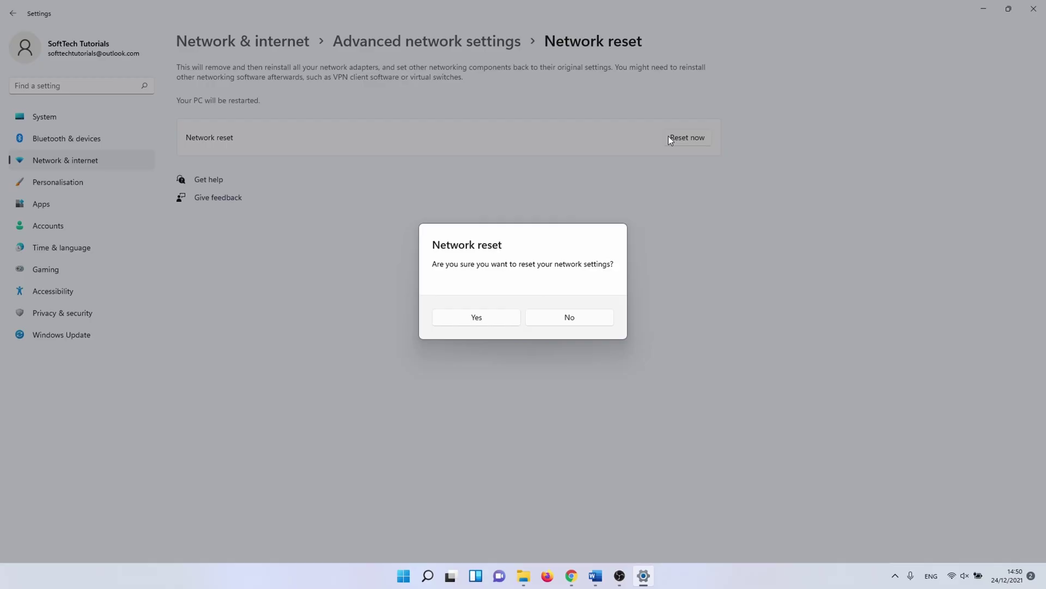
Answer Yes to reinstall all network adapters with factory settings.
{"action": "left_click", "coordinate": [492, 322]}
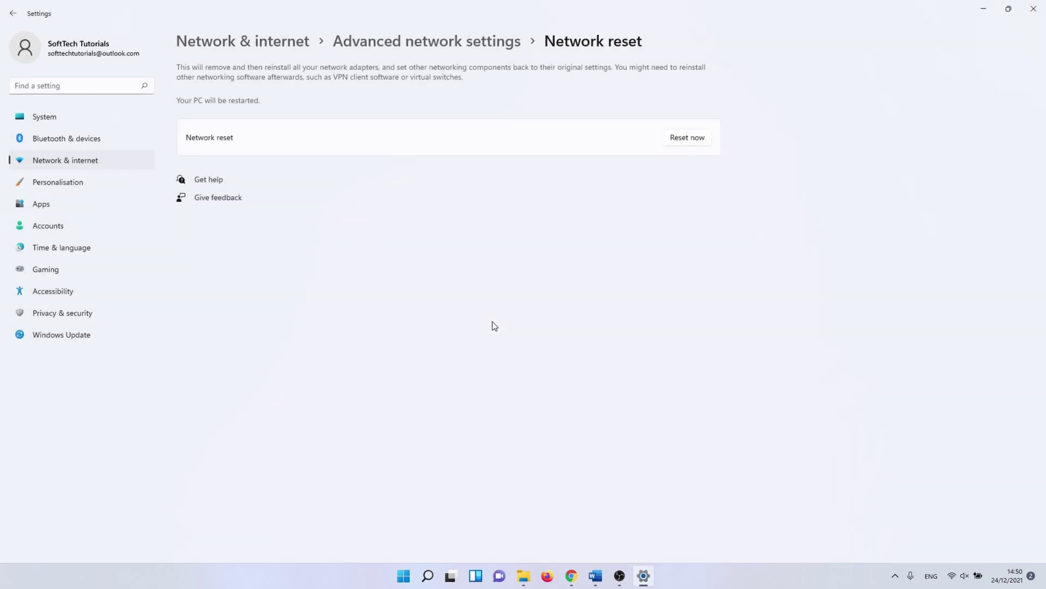